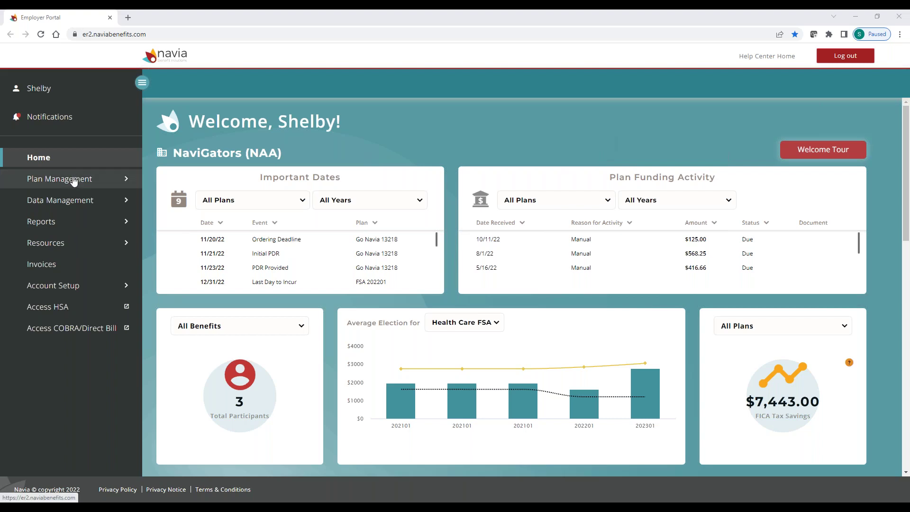
Go to Plan Management > Participants (260 listed) and start adding a new participant
click(73, 180)
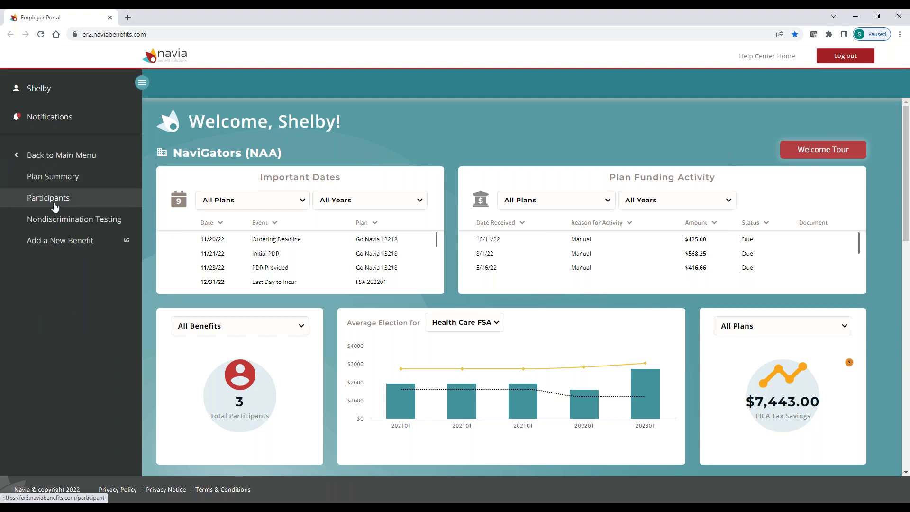
click(54, 207)
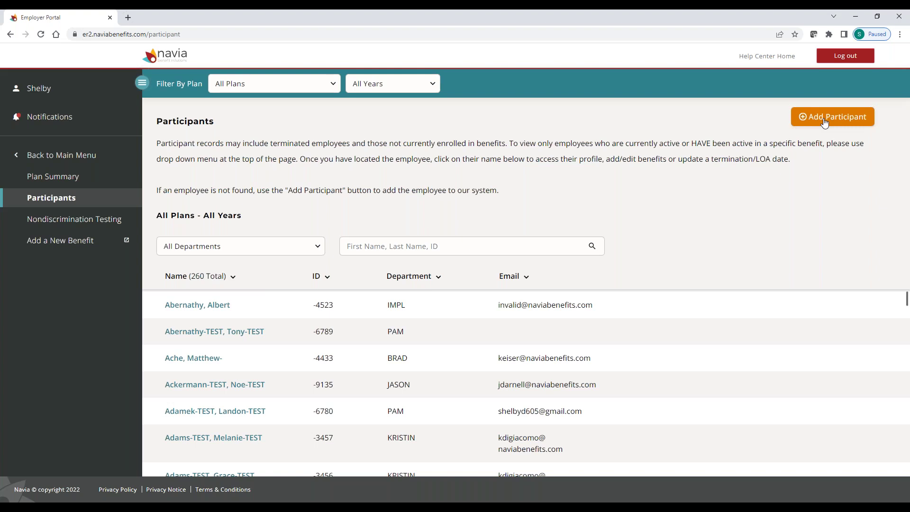
click(825, 123)
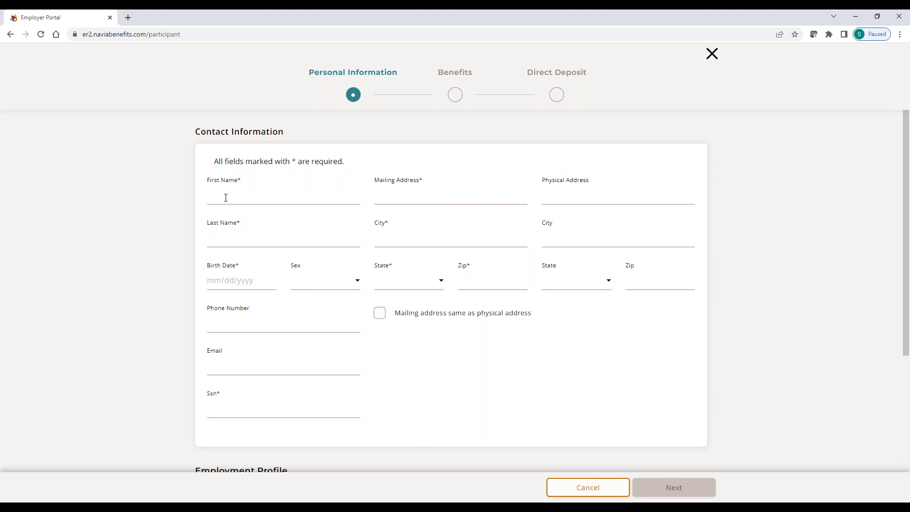
Enter the participant's first and last name, street mailing address and city in the Add Participant form
text(Shelby)
text(Test3)
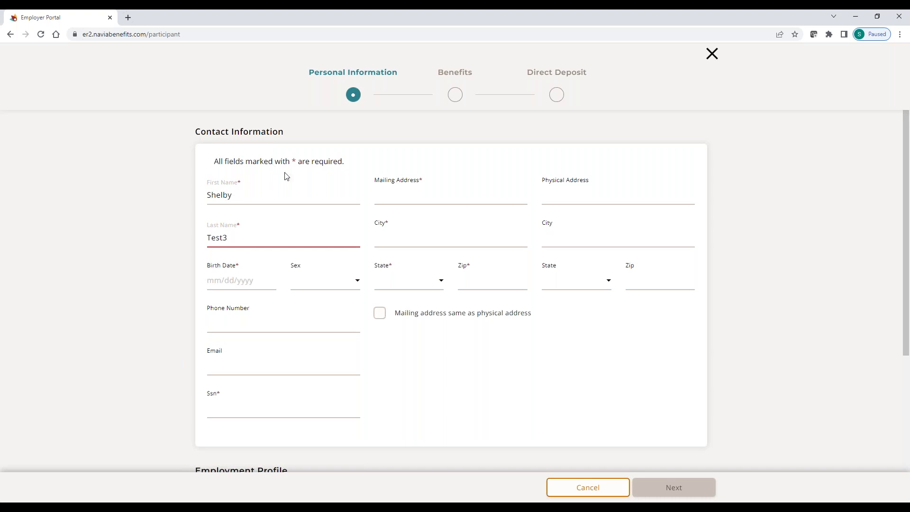
click(402, 196)
text(123)
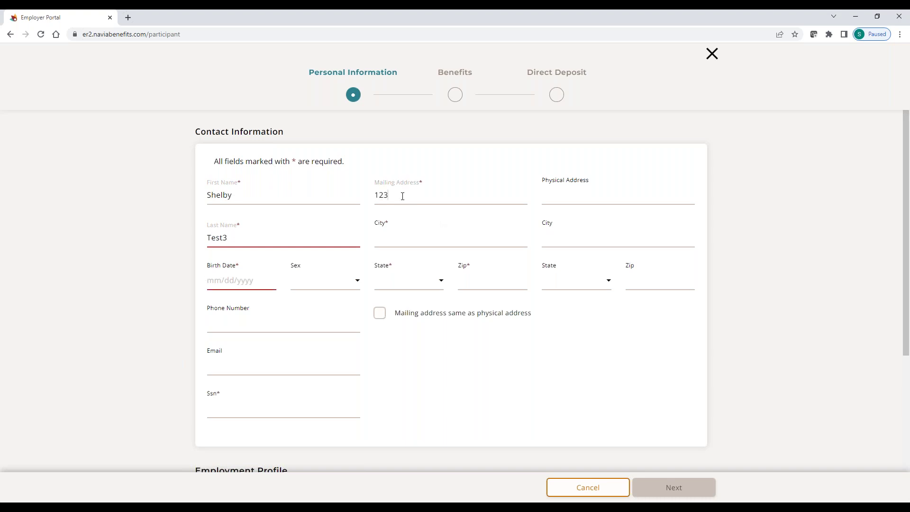
text( Sample St)
key(Tab)
text(Renton)
key(Tab)
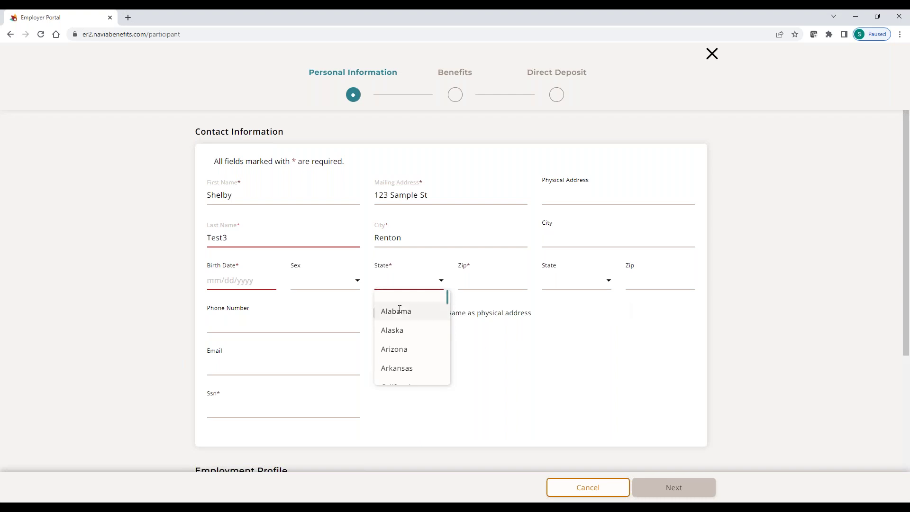
Set state to Alabama, enter the zip code, birth date 01/01/1980 and sex Female
click(410, 311)
click(462, 282)
text(98499)
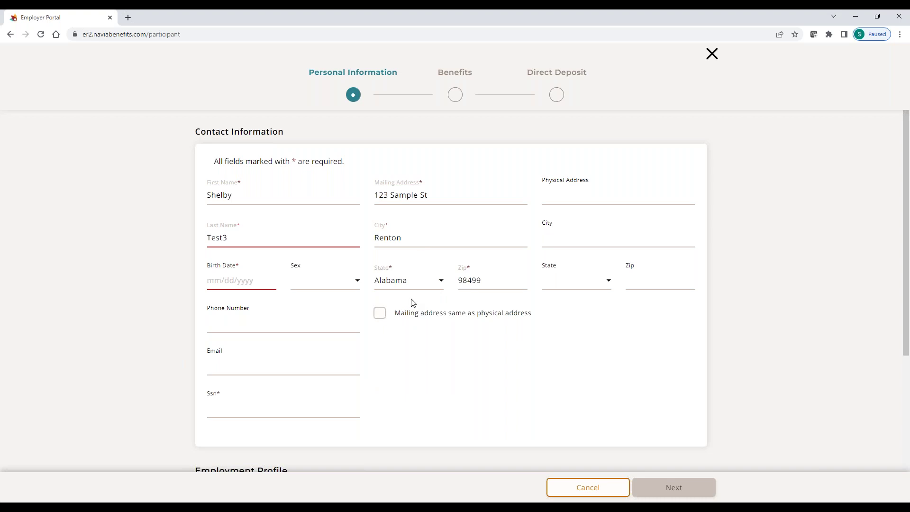
click(235, 286)
text(01/01)
key(BackSpace)
text(01/)
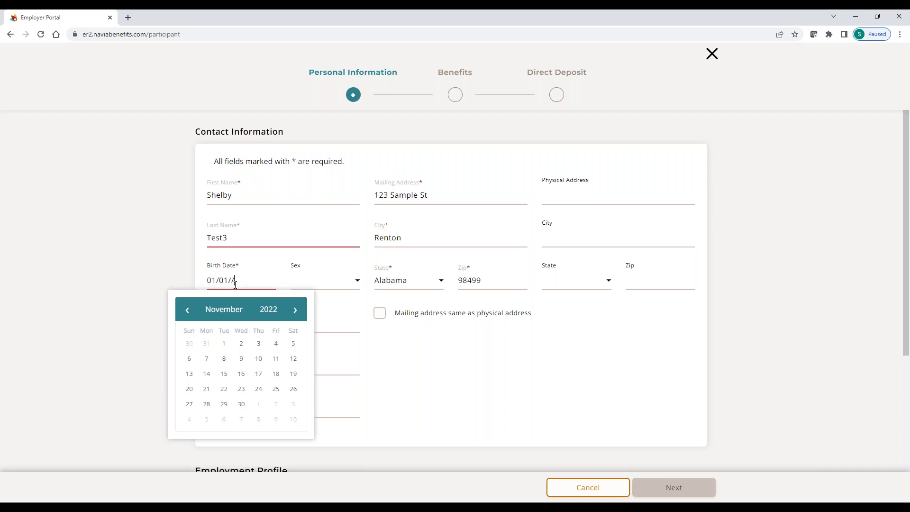
text(1980)
click(299, 281)
click(311, 299)
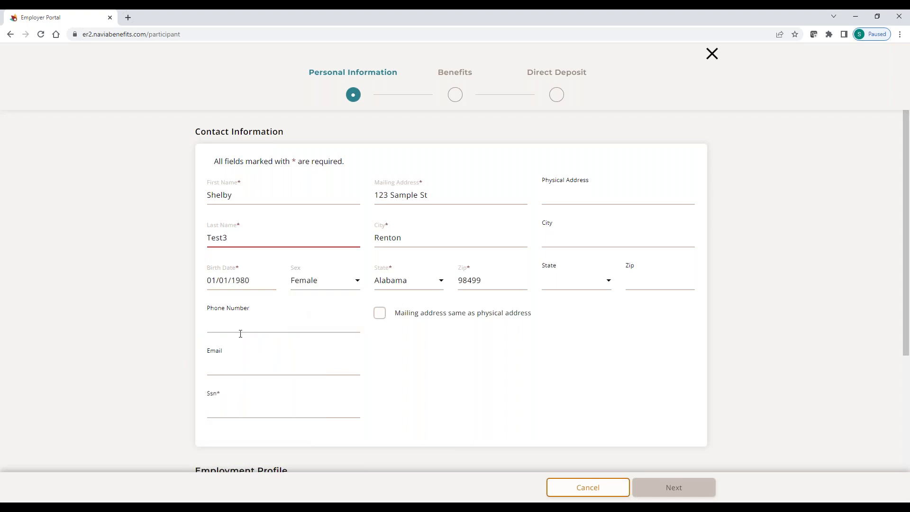
Fill in the participant's e-mail address and Social Security number
click(227, 366)
scroll(427, 369, down, 1)
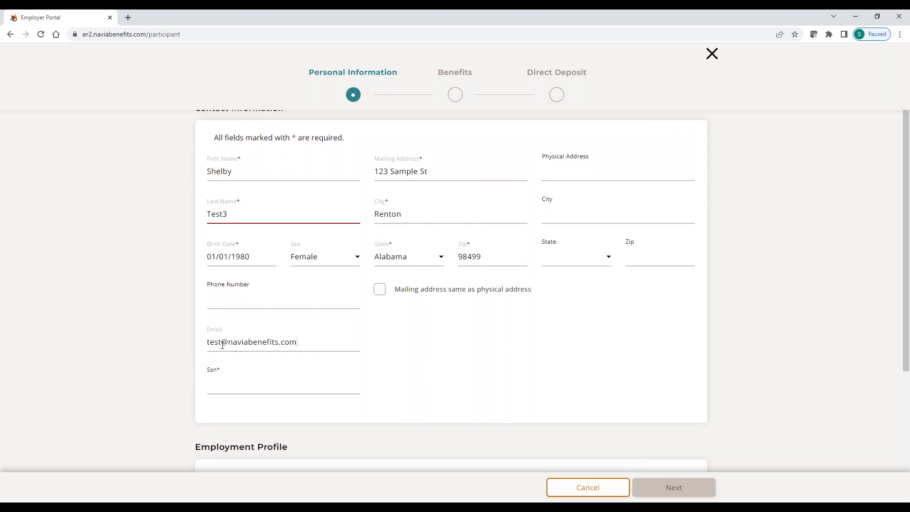
click(268, 387)
text(000000489)
key(Tab)
Tick the HSA Eligible checkbox in the Employment Profile section
click(584, 417)
scroll(618, 428, down, 2)
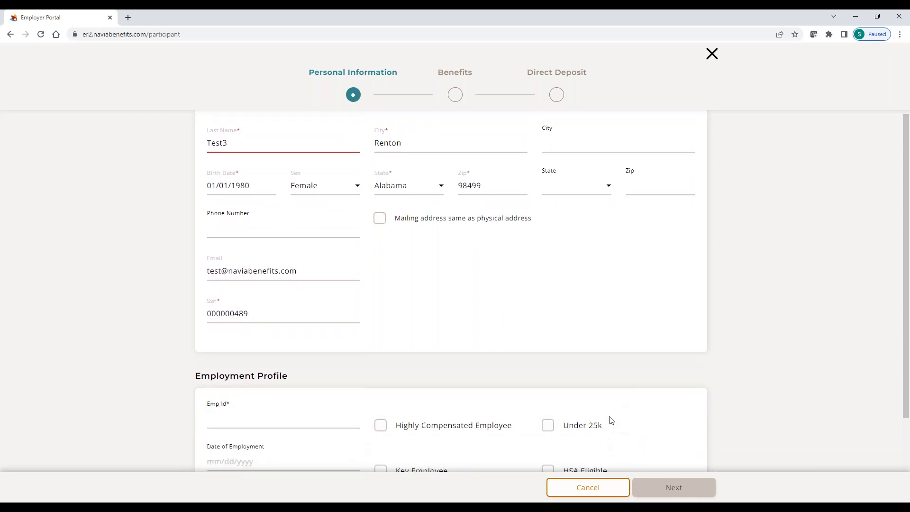
scroll(367, 323, down, 1)
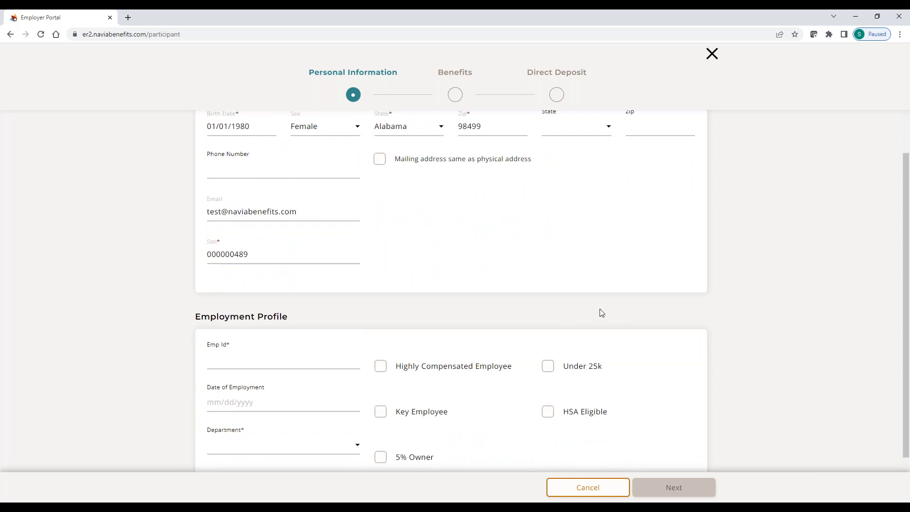
scroll(598, 332, down, 1)
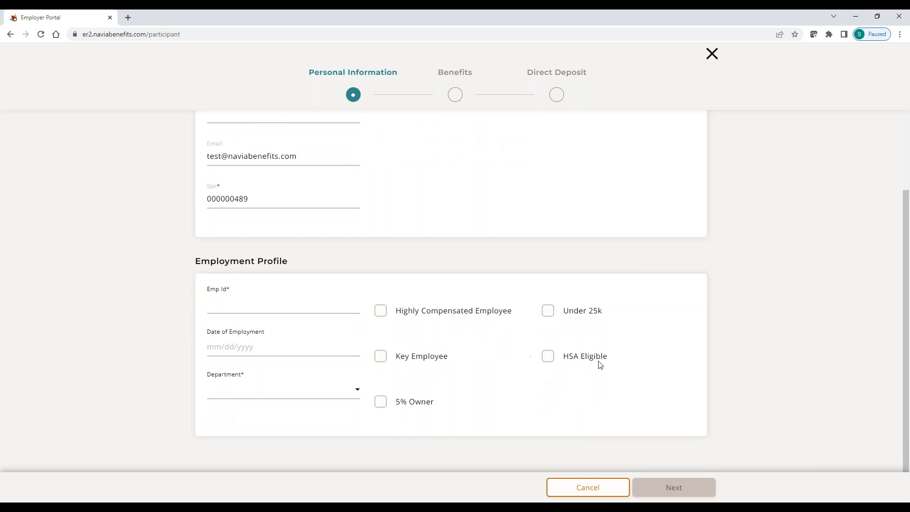
drag(611, 358, 565, 366)
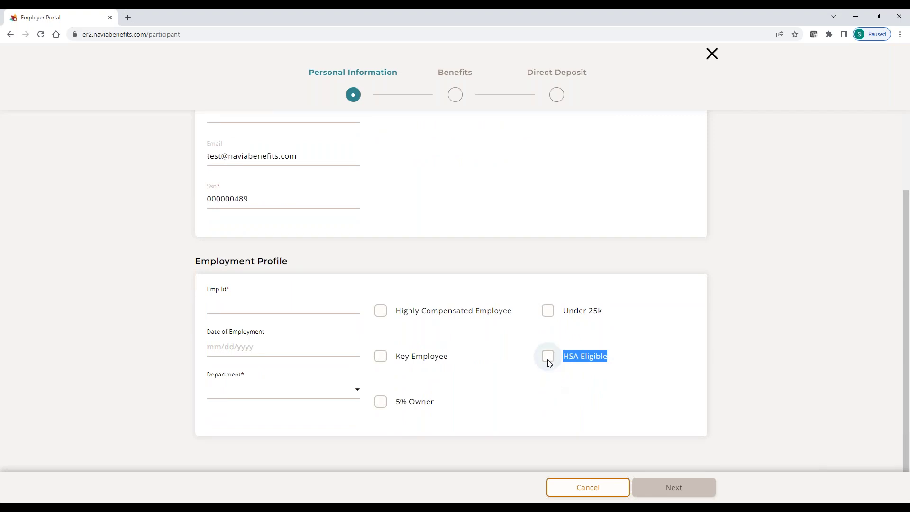
click(549, 363)
scroll(438, 334, up, 4)
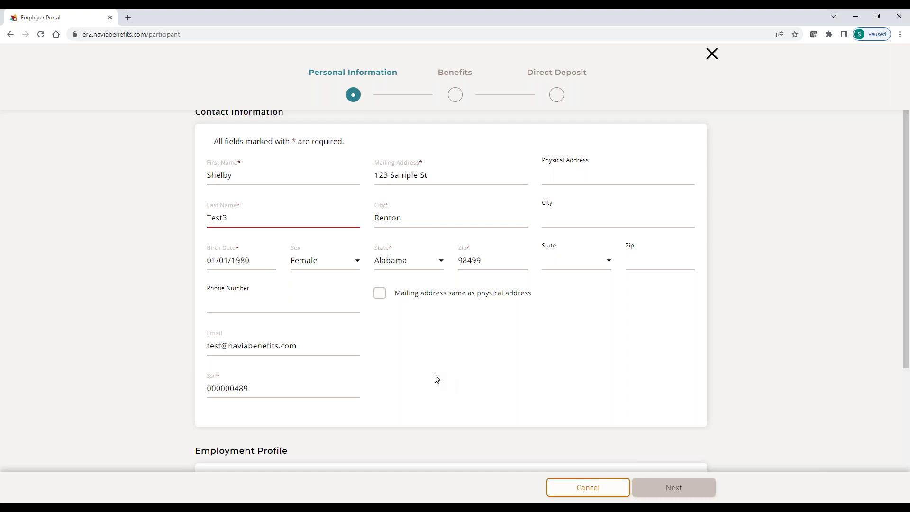
scroll(437, 380, down, 1)
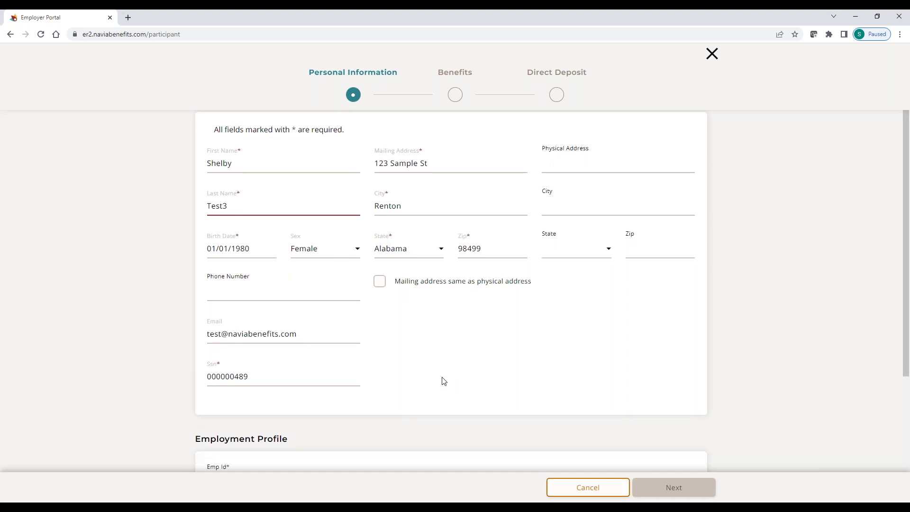
scroll(444, 382, down, 3)
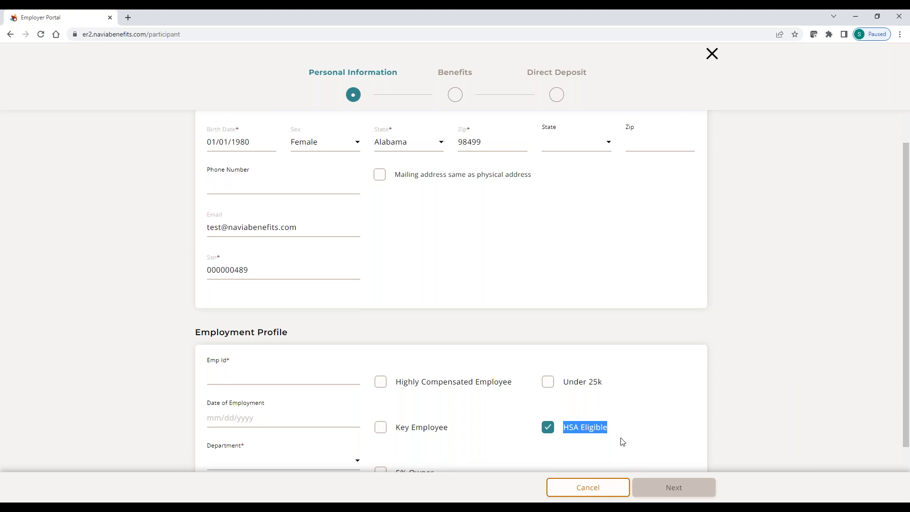
scroll(634, 423, down, 1)
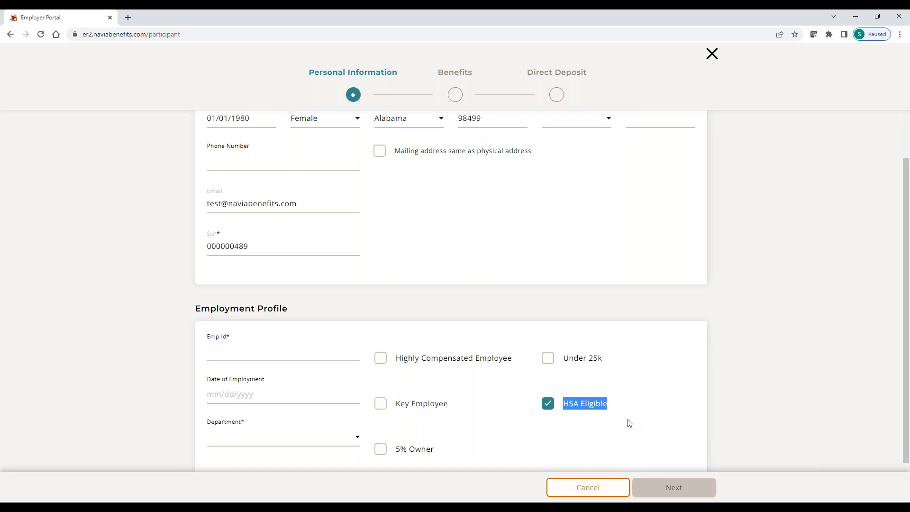
scroll(627, 422, down, 2)
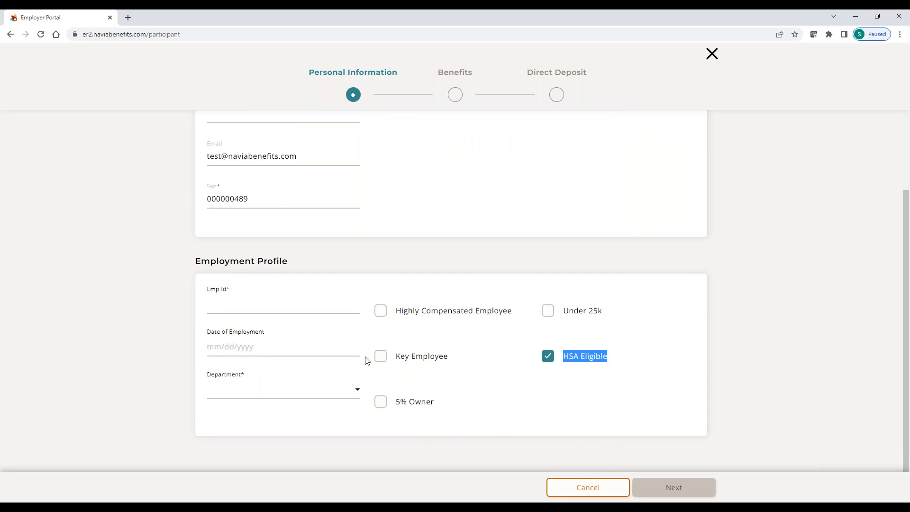
Copy the Social Security number into the Emp Id field
click(262, 304)
drag(249, 199, 187, 200)
key(ctrl+c)
click(220, 303)
key(ctrl+v)
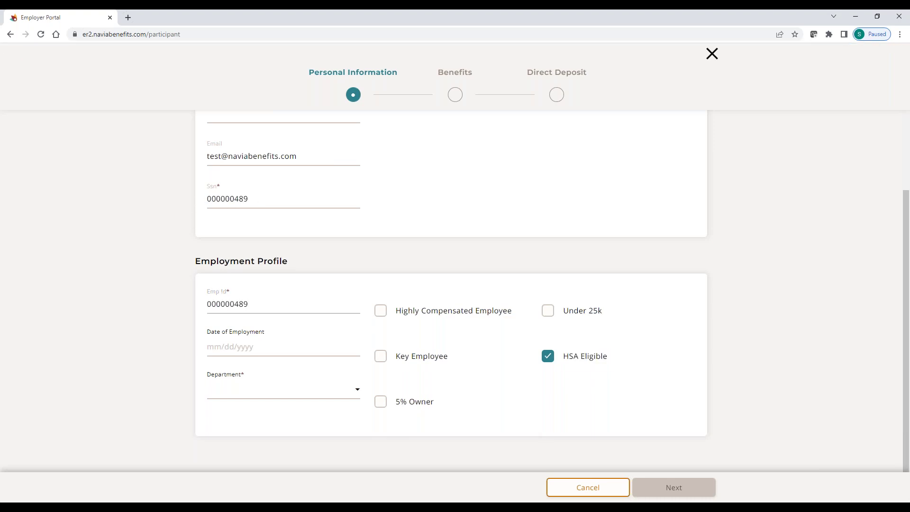
Set Date of Employment to 11/01/2022 and Department to BRAD
click(217, 347)
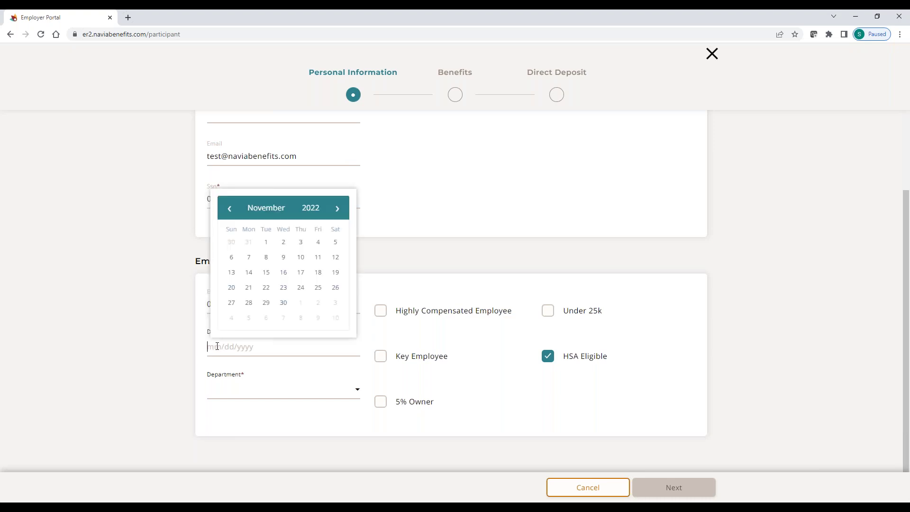
click(264, 253)
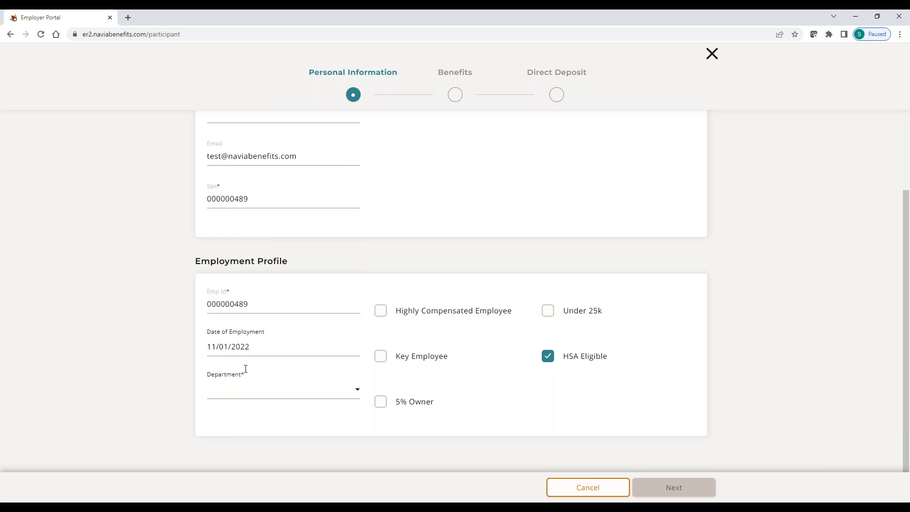
click(223, 394)
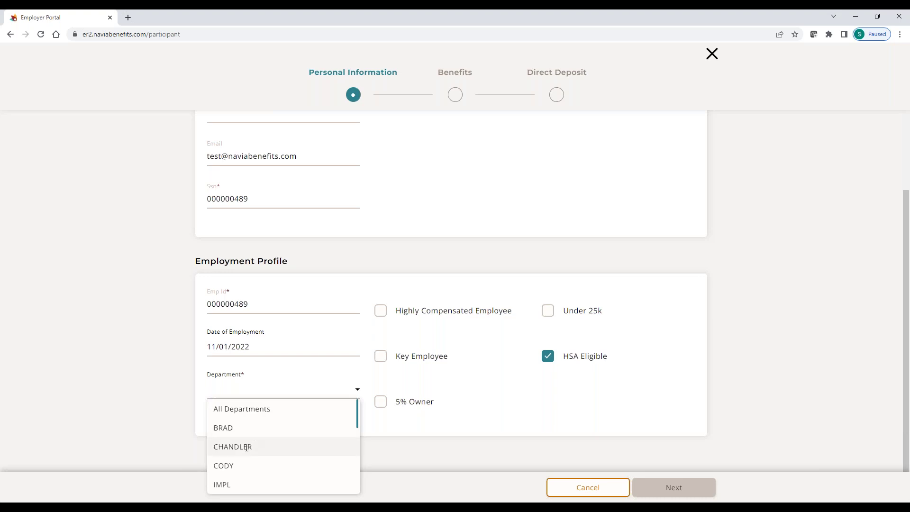
click(226, 429)
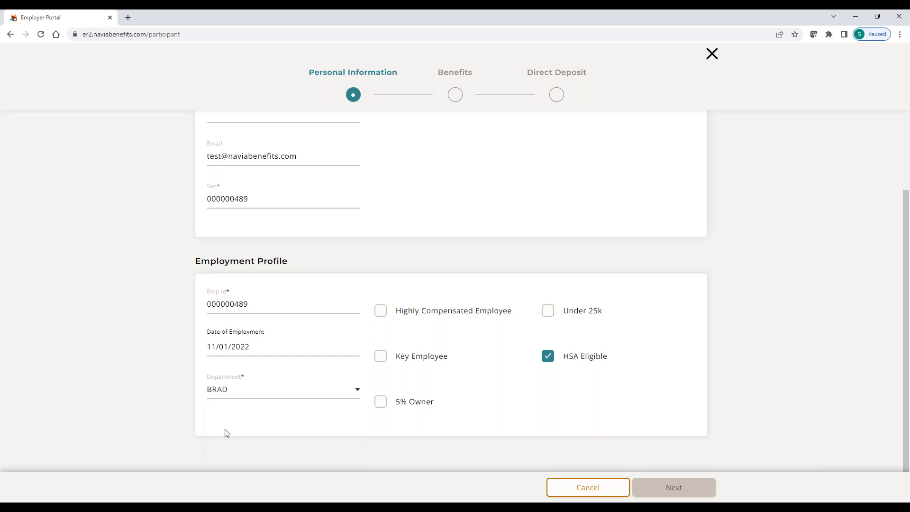
Delete the stray trailing 3 from the Last Name field in Contact Information
scroll(523, 359, up, 2)
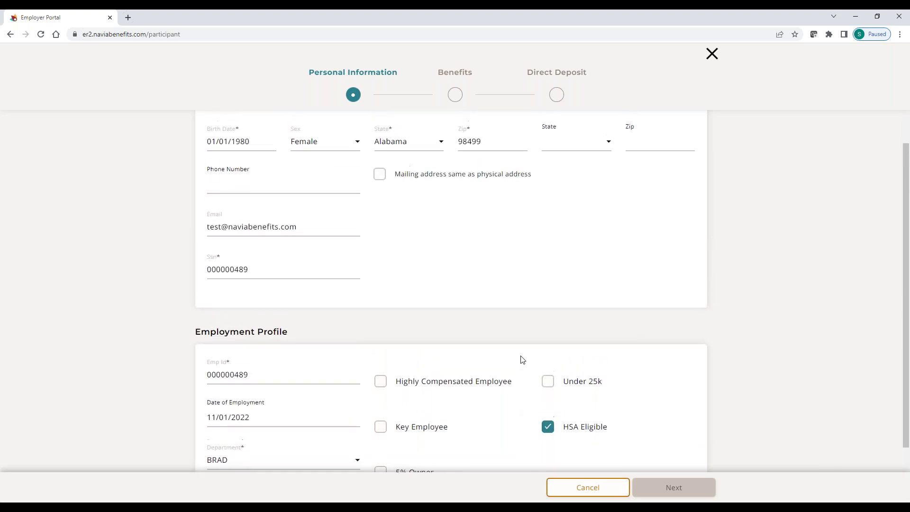
scroll(524, 359, up, 2)
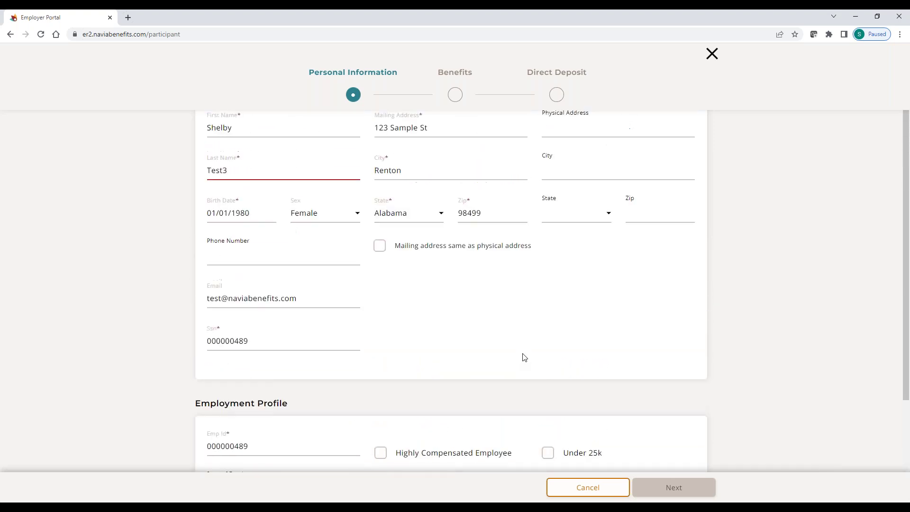
scroll(524, 358, up, 1)
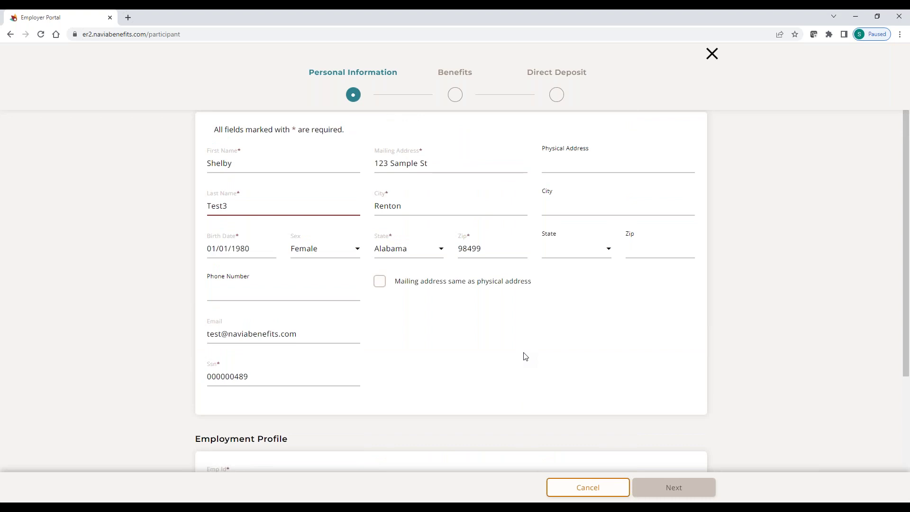
scroll(748, 414, down, 1)
scroll(696, 313, up, 2)
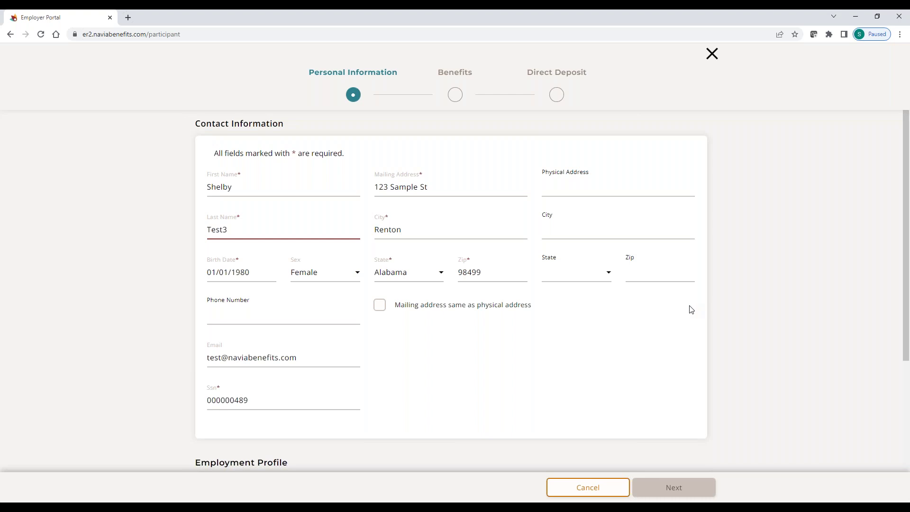
scroll(489, 321, down, 1)
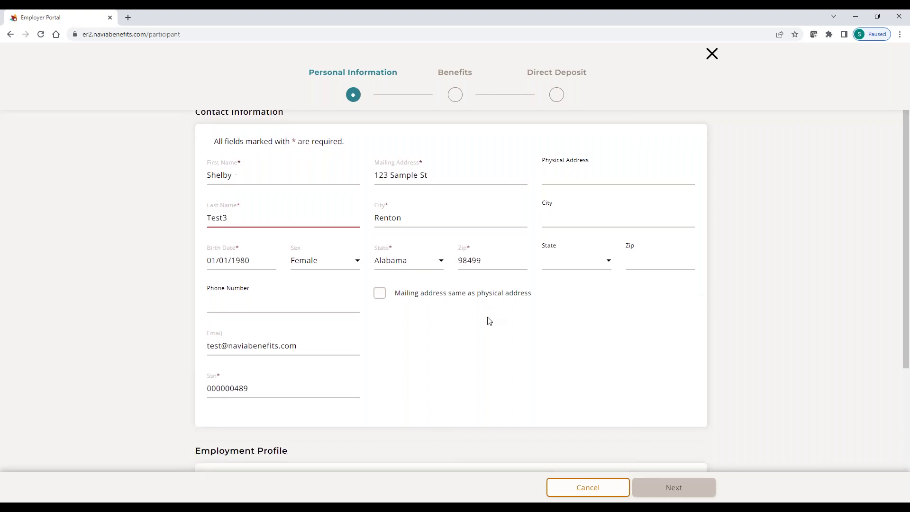
scroll(489, 321, down, 4)
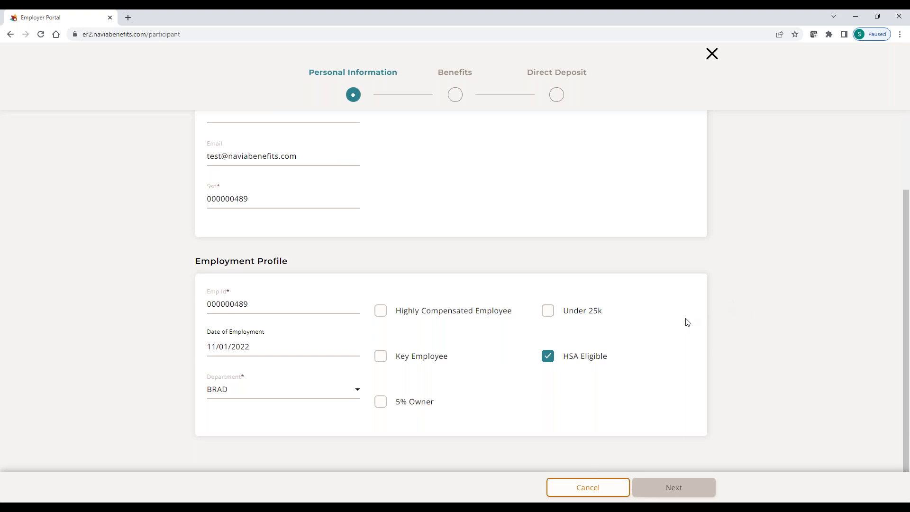
scroll(687, 322, up, 1)
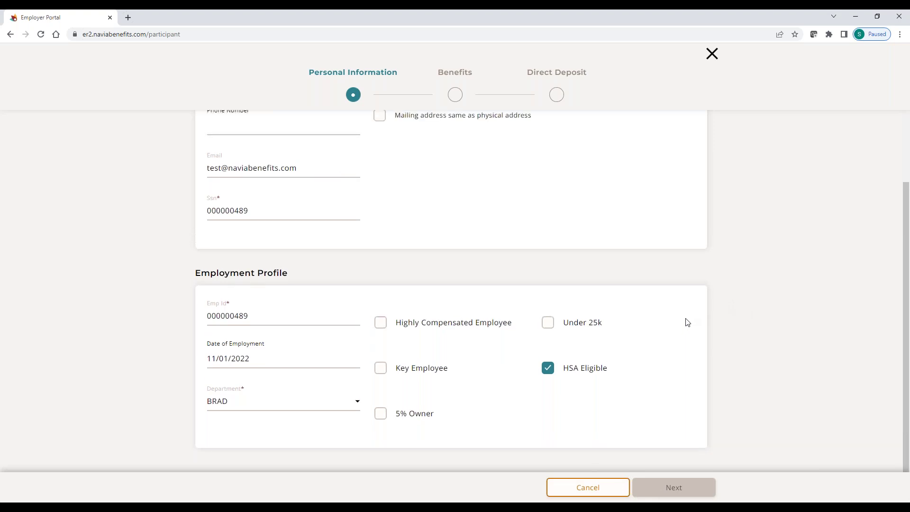
scroll(598, 330, up, 4)
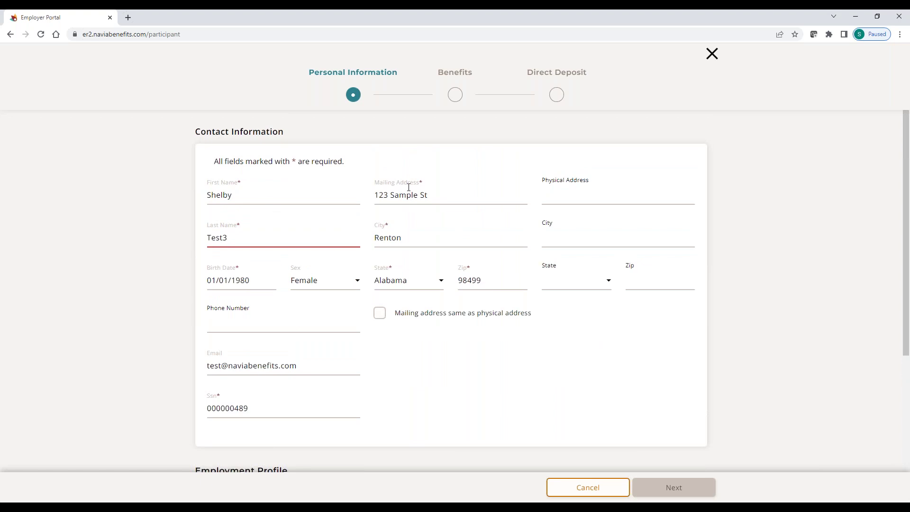
key(BackSpace)
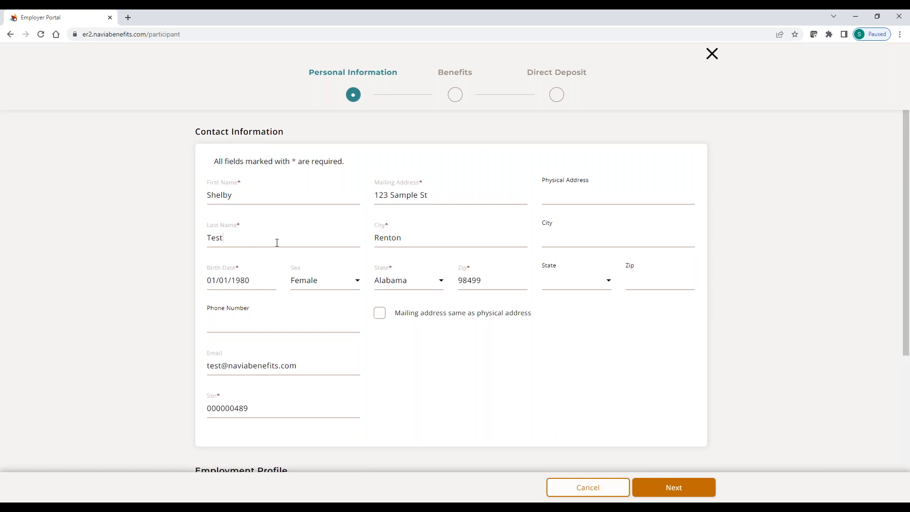
Continue from Personal Information to the Benefits step
click(667, 493)
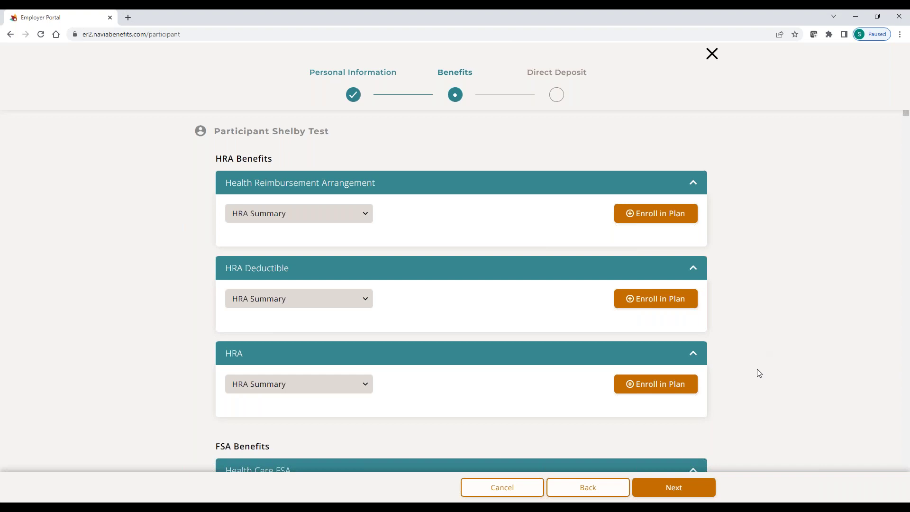
Skip HRA plan enrollment and continue to the Direct Deposit step
click(671, 492)
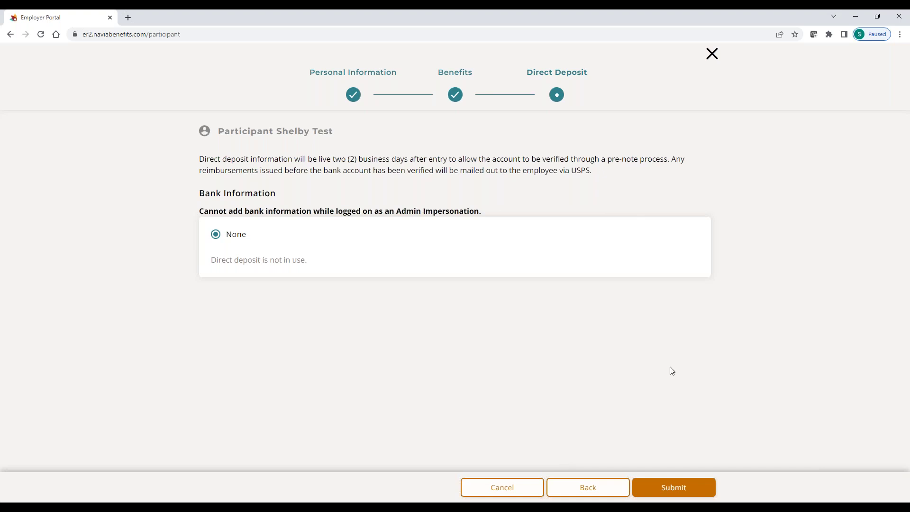
Submit the participant with no direct deposit and review the Participants list, now 261
click(674, 489)
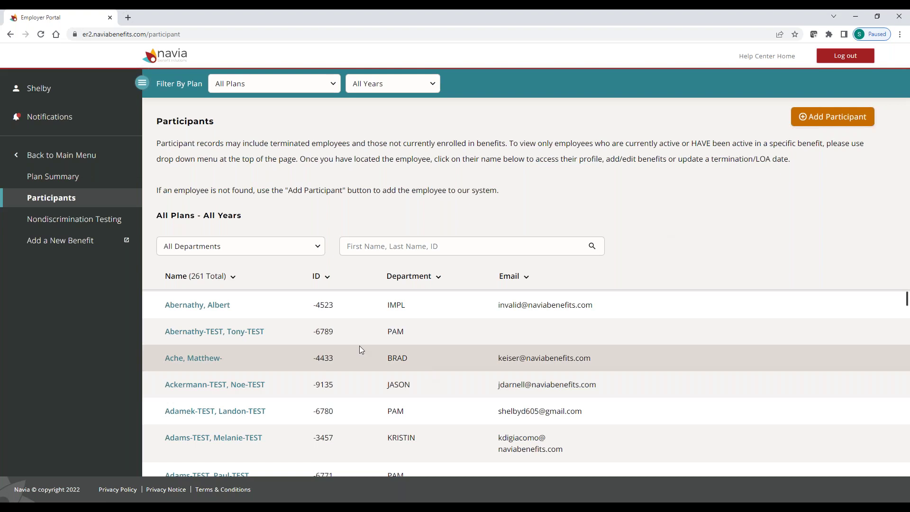
scroll(334, 326, down, 1)
scroll(335, 330, down, 6)
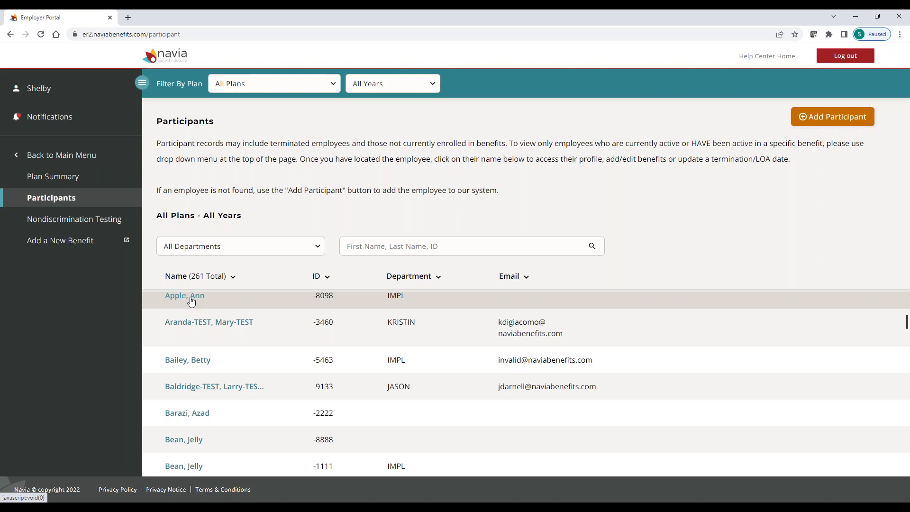
Search the list by the participant's first name and open the newly added participant's profile
click(365, 246)
text(shel)
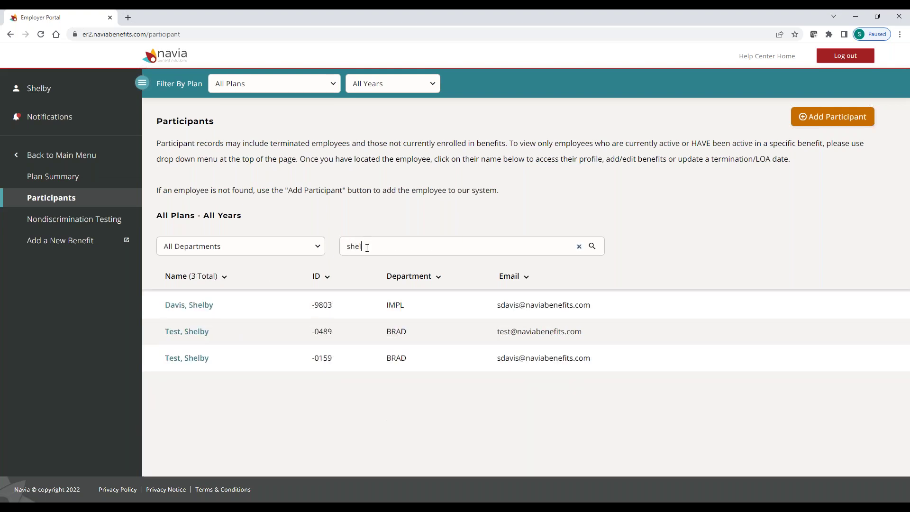
text(by)
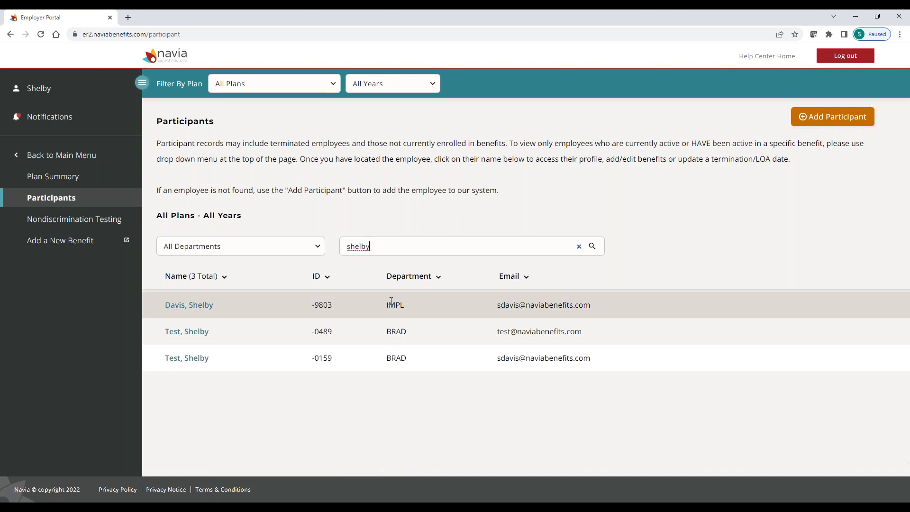
click(195, 340)
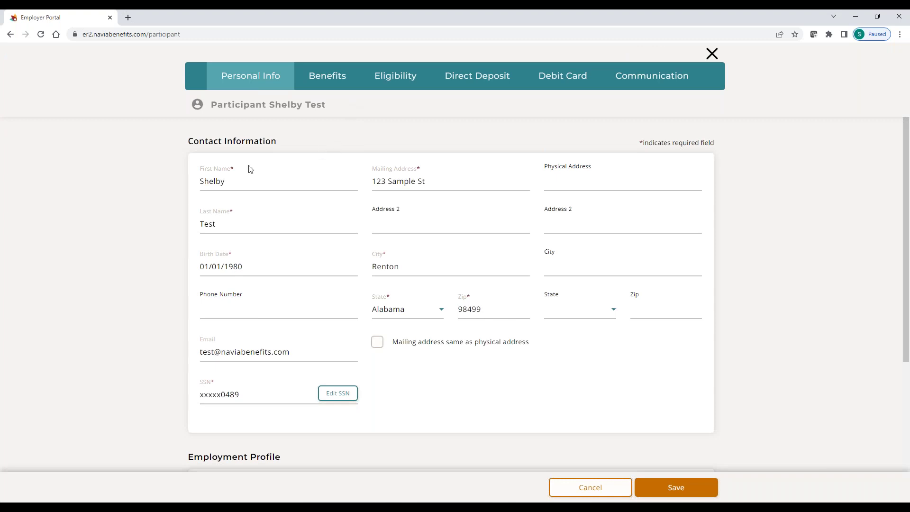
Scroll through the participant's Personal Info, then list their Available Benefits under the Benefits tab
scroll(462, 401, down, 2)
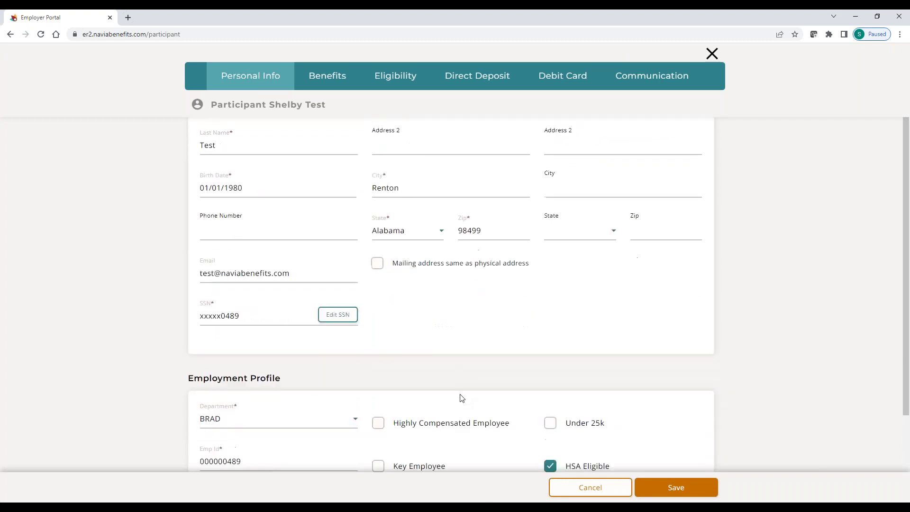
scroll(462, 398, down, 2)
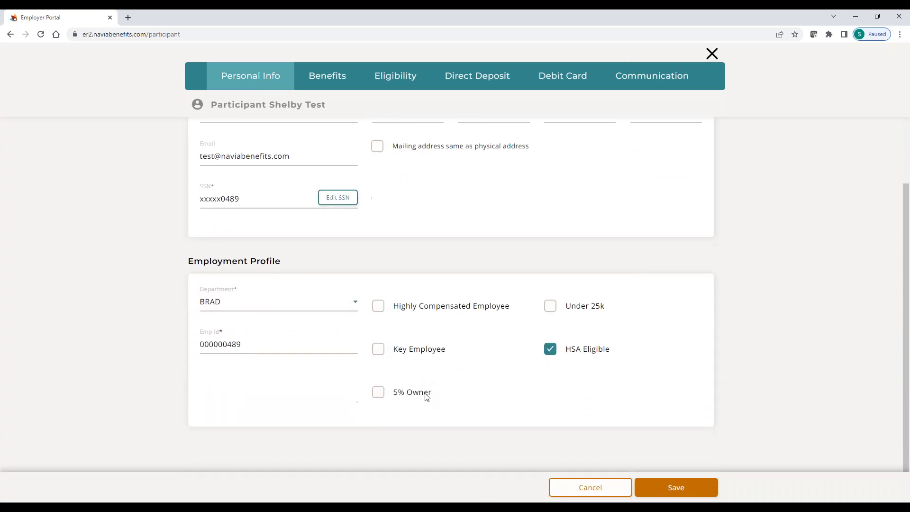
scroll(427, 396, up, 3)
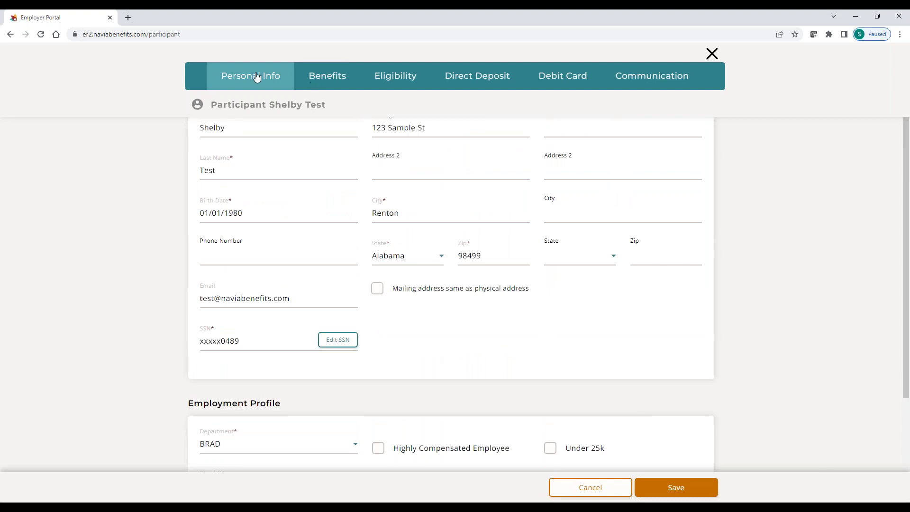
click(317, 83)
click(413, 154)
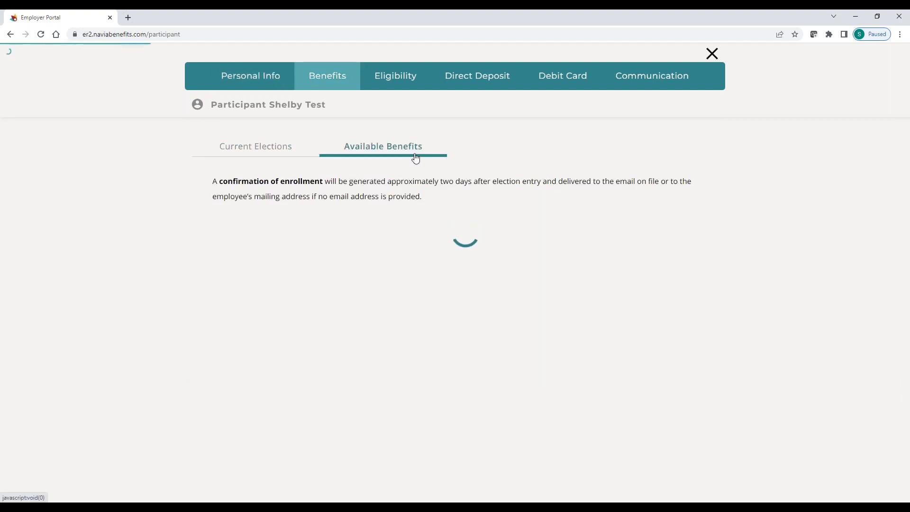
Review the participant's Eligibility tab, where Terminate Benefits lists 0 benefits to terminate
click(397, 83)
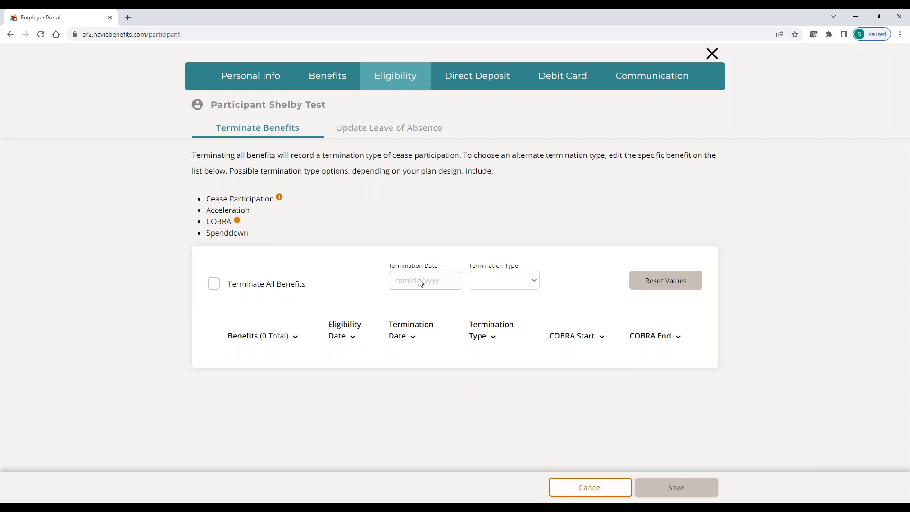
mouse_move(217, 288)
drag(232, 284, 309, 287)
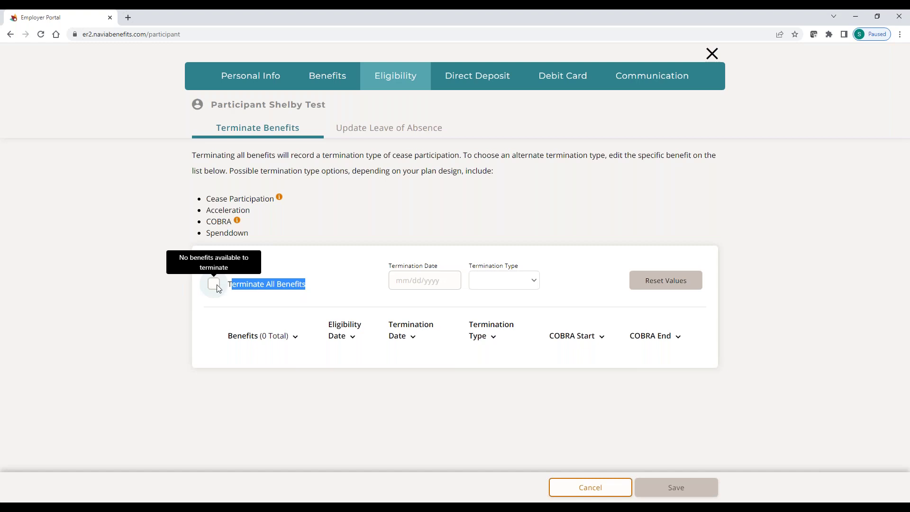
mouse_move(215, 292)
click(405, 281)
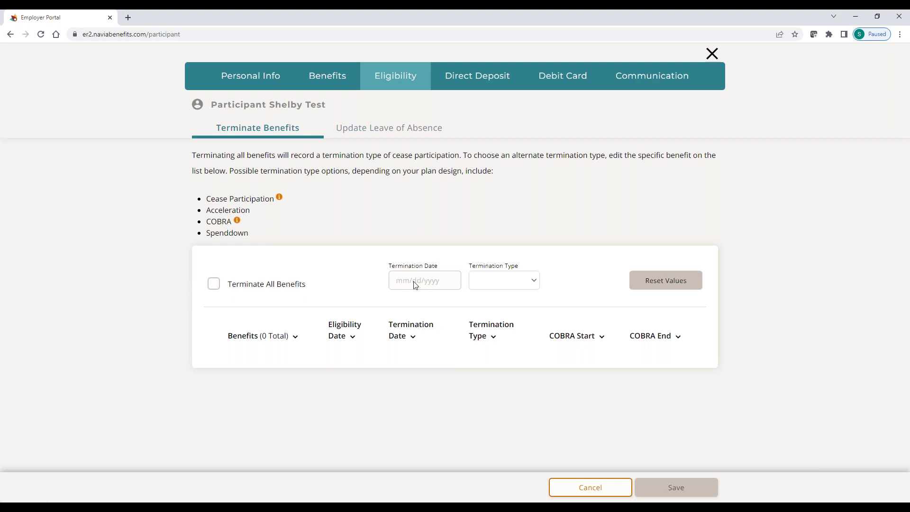